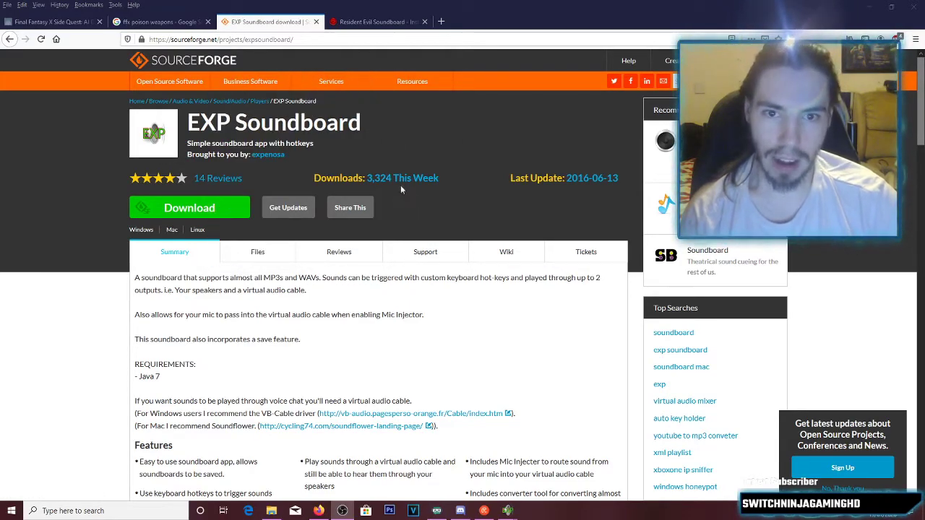
- Switch to EXP Soundboard and view the devices available for the first output, keeping the current one
{"action": "mouse_move", "coordinate": [274, 75]}
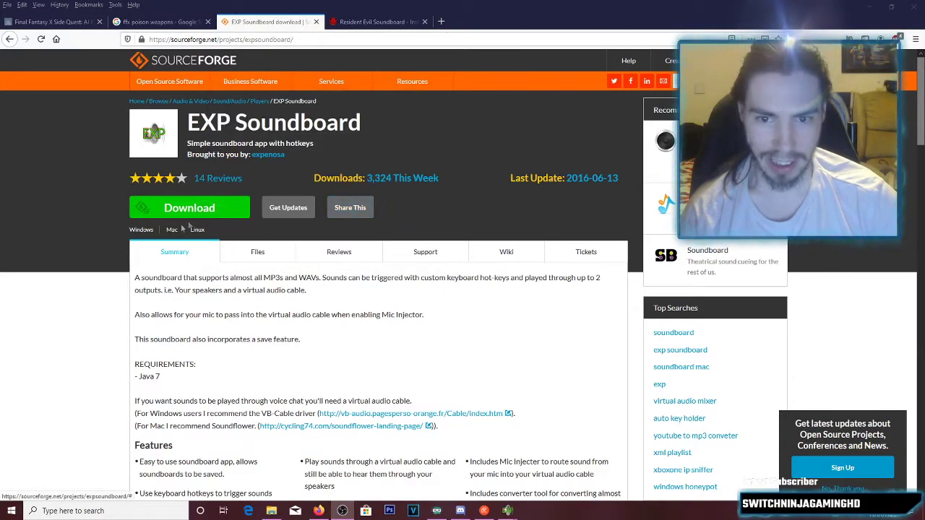
{"action": "mouse_move", "coordinate": [513, 515]}
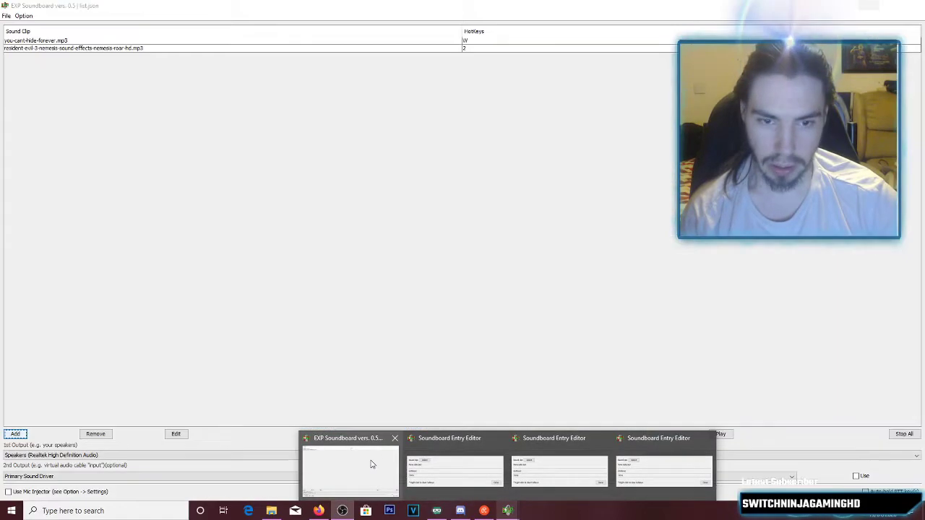
{"action": "left_click", "coordinate": [371, 465]}
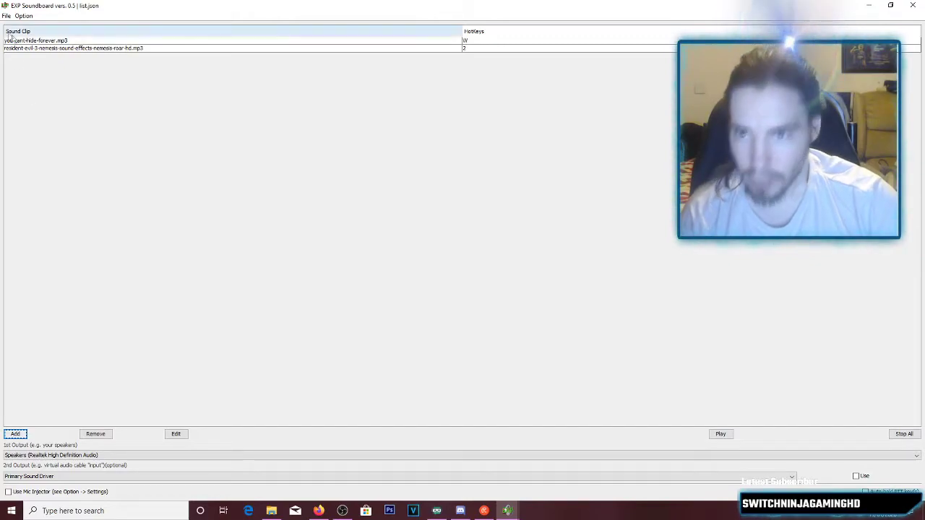
{"action": "left_click", "coordinate": [199, 456]}
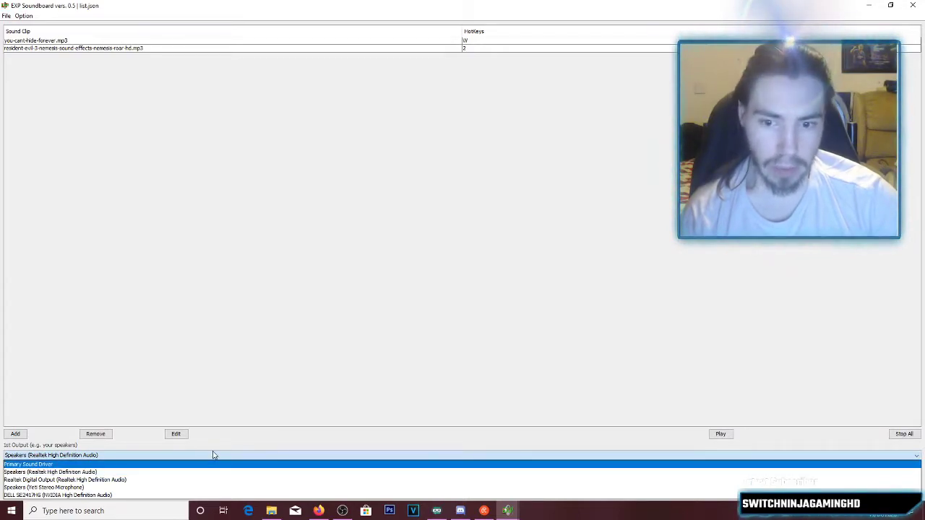
{"action": "left_click", "coordinate": [231, 437]}
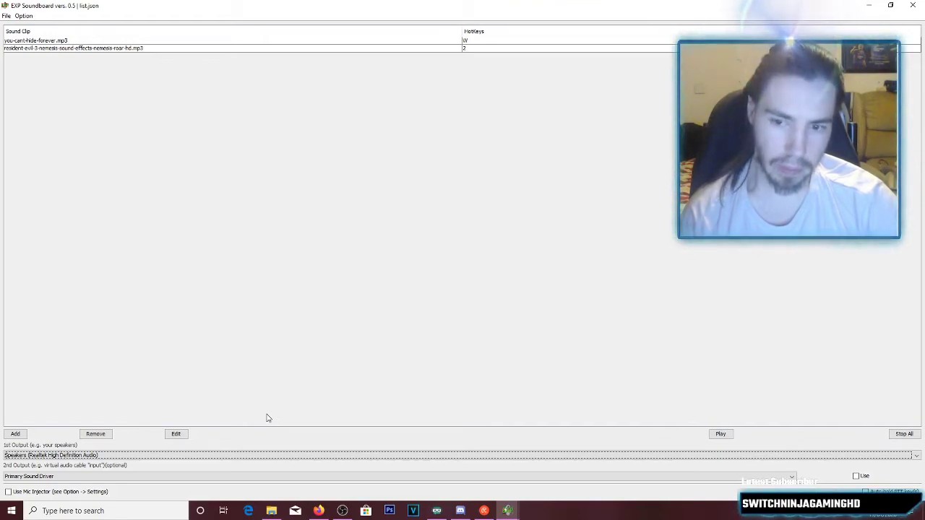
- Review the soundboard's hotkey and Mic Injector settings, then close them unchanged
{"action": "left_click", "coordinate": [24, 15]}
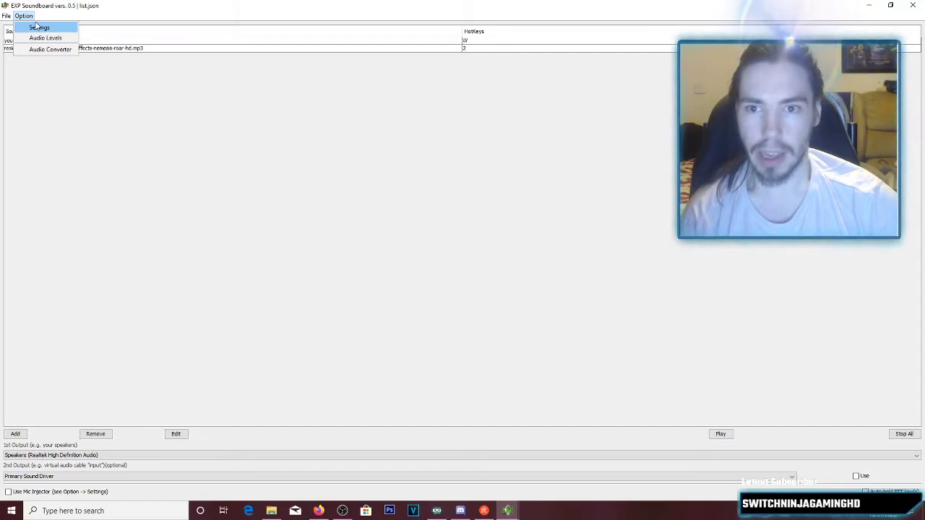
{"action": "left_click", "coordinate": [37, 28]}
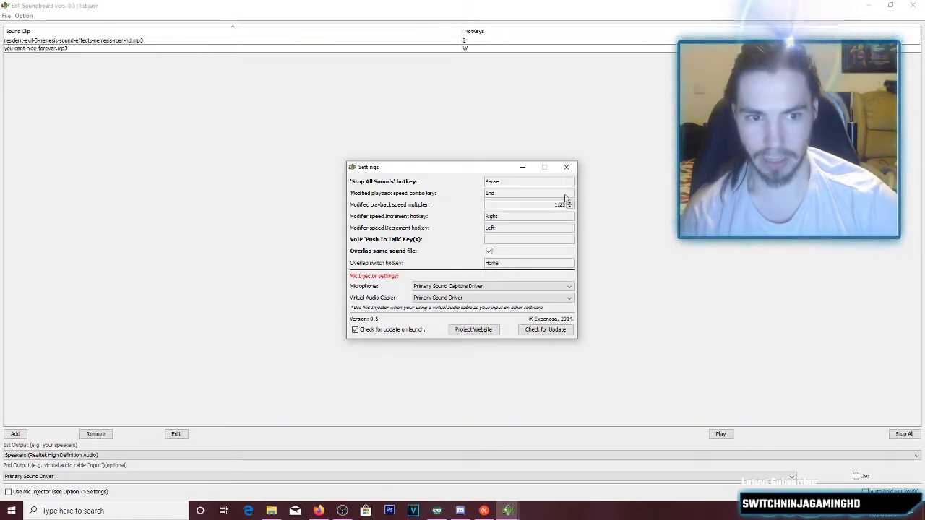
{"action": "left_click", "coordinate": [566, 167]}
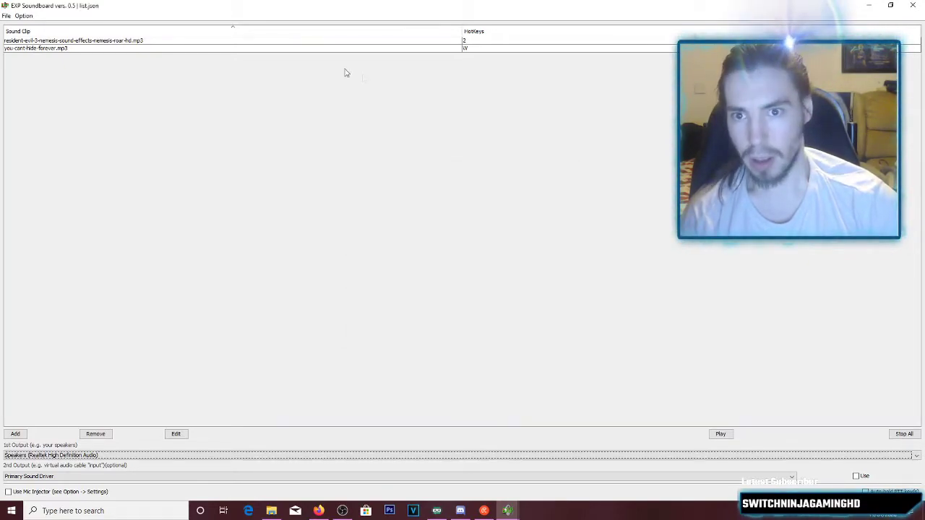
- Review the gain controls for the primary output, secondary output and Mic Injector, then close them
{"action": "left_click", "coordinate": [23, 15]}
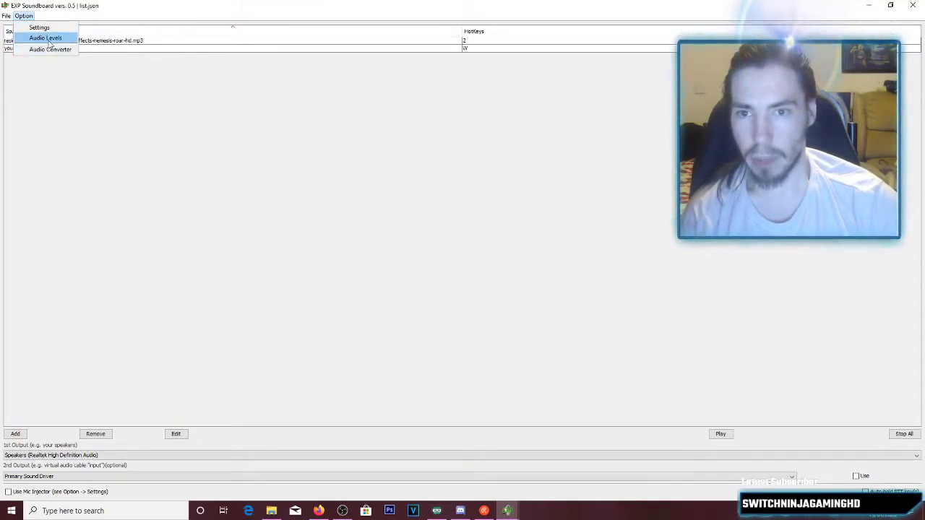
{"action": "left_click", "coordinate": [45, 37]}
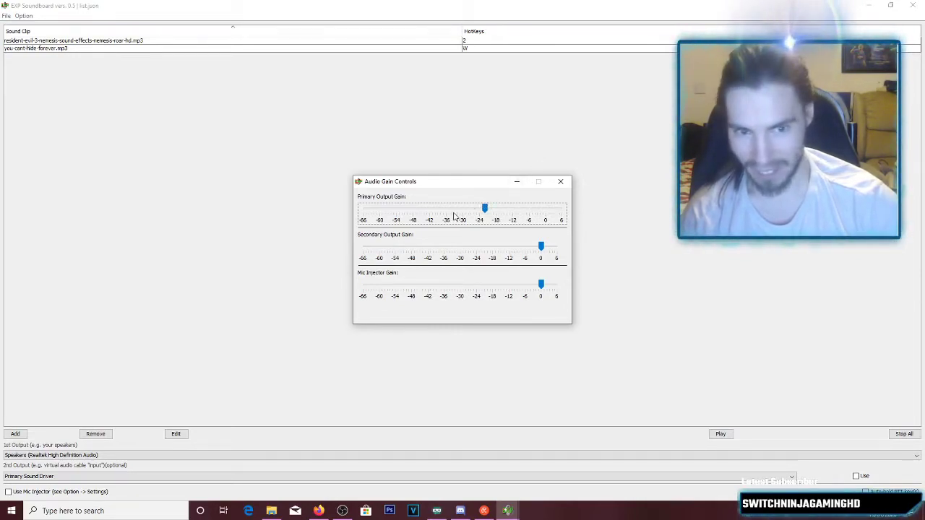
{"action": "left_click", "coordinate": [555, 183]}
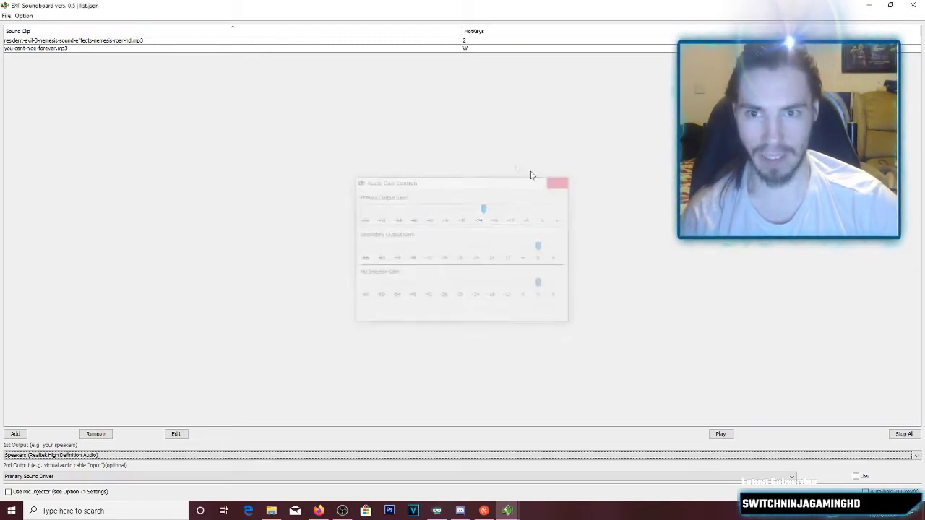
- View the Audio Converter's input, output and format options, then close it without converting anything
{"action": "left_click", "coordinate": [24, 15]}
{"action": "left_click", "coordinate": [55, 48]}
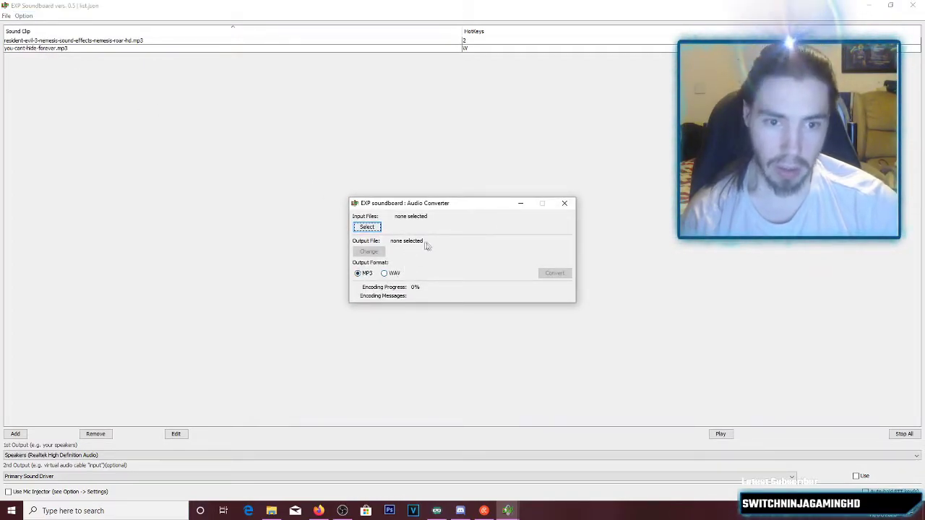
{"action": "left_click", "coordinate": [564, 203]}
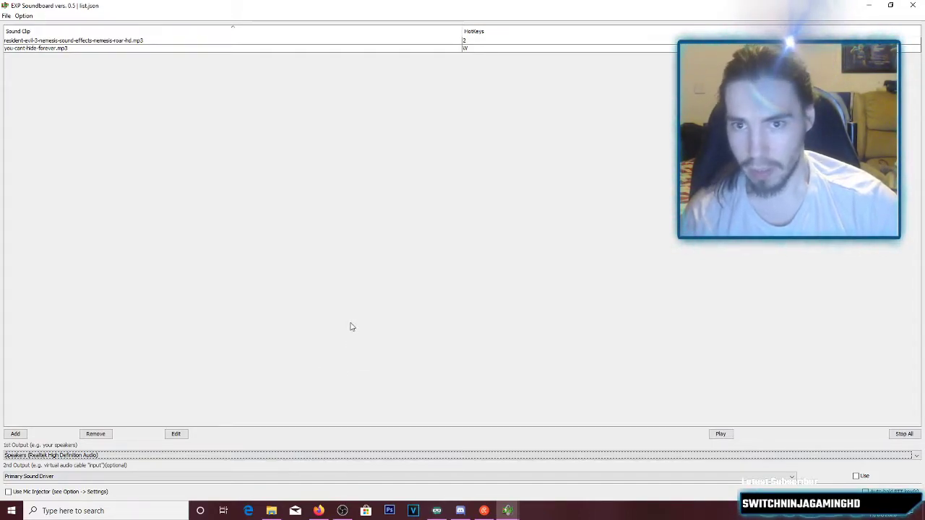
- Add wesker-is-that-all.mp3 from the sfx for folder as a new sound clip with the hotkey G
{"action": "left_click", "coordinate": [16, 436]}
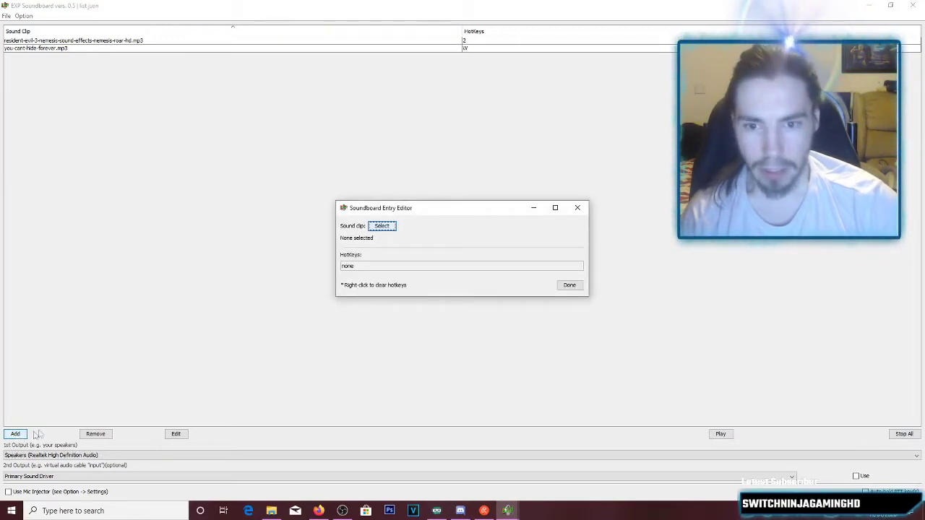
{"action": "left_click", "coordinate": [382, 228]}
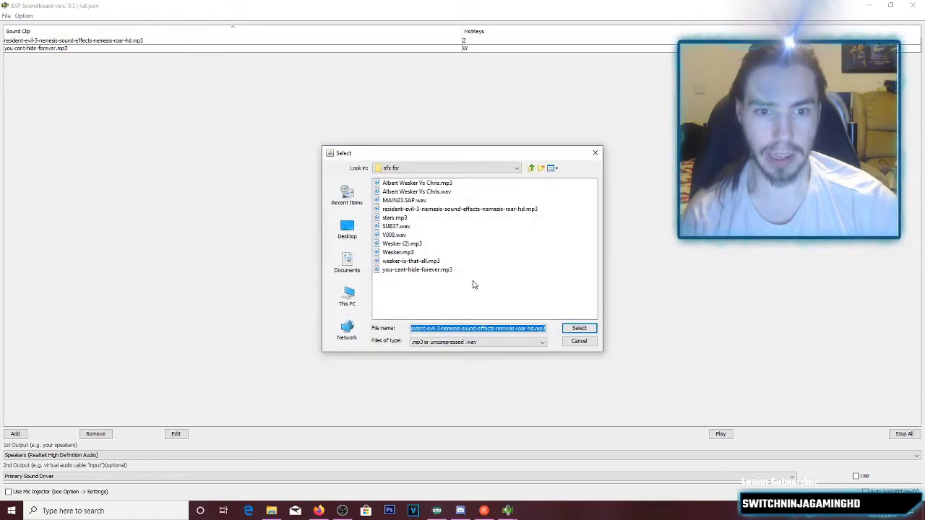
{"action": "double_click", "coordinate": [419, 262]}
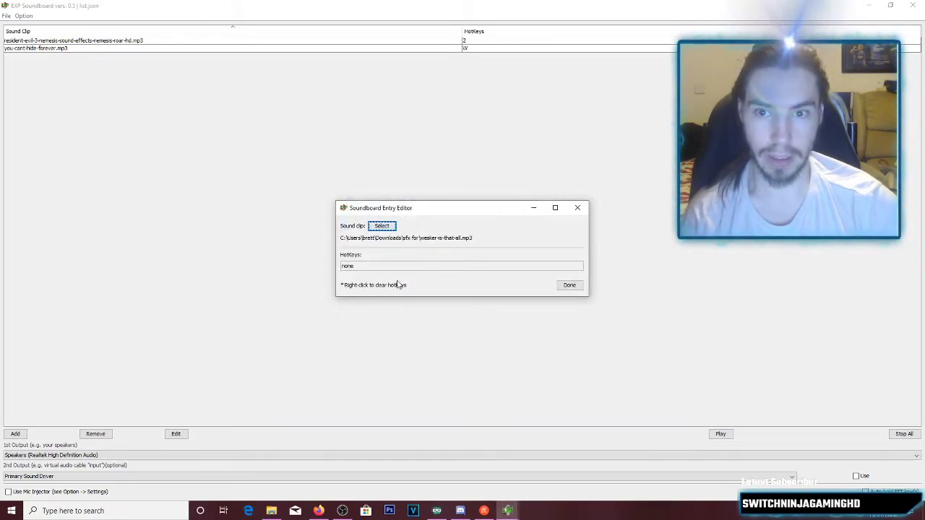
{"action": "left_click", "coordinate": [361, 266]}
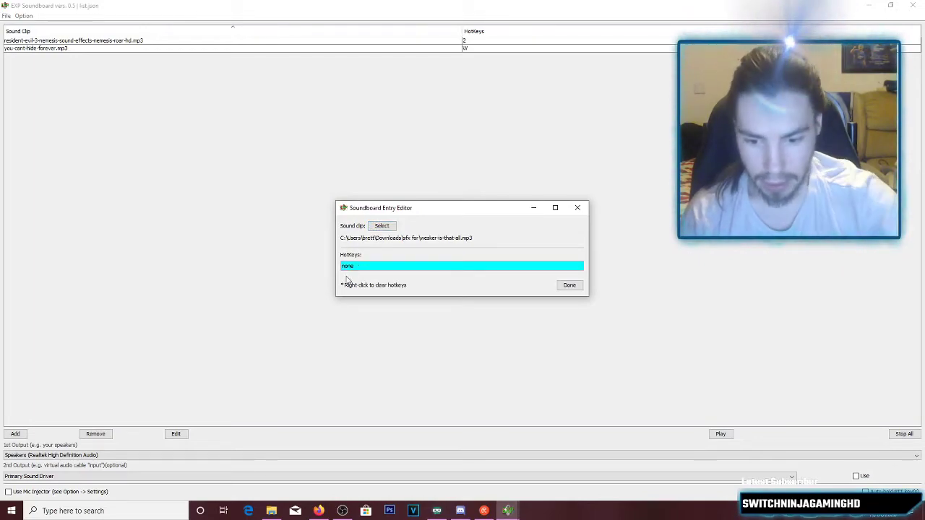
{"action": "key", "text": "g"}
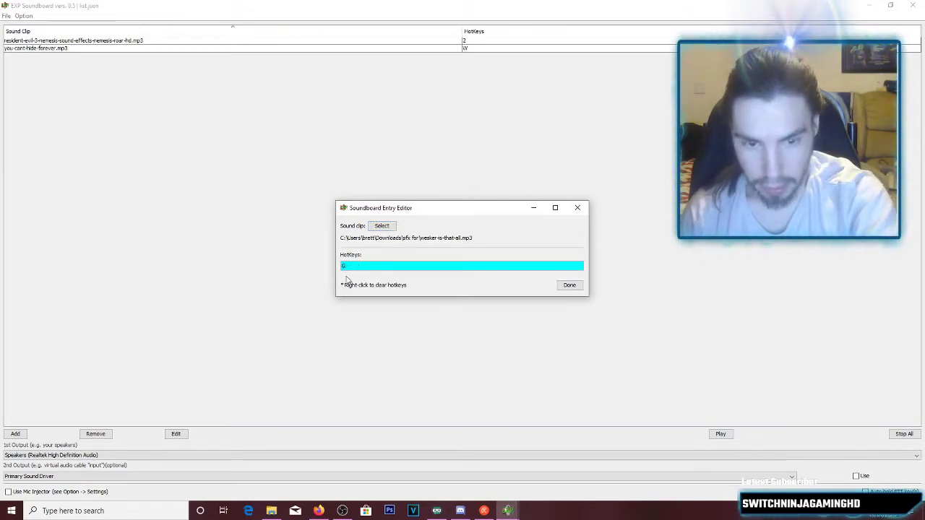
{"action": "left_click", "coordinate": [569, 285]}
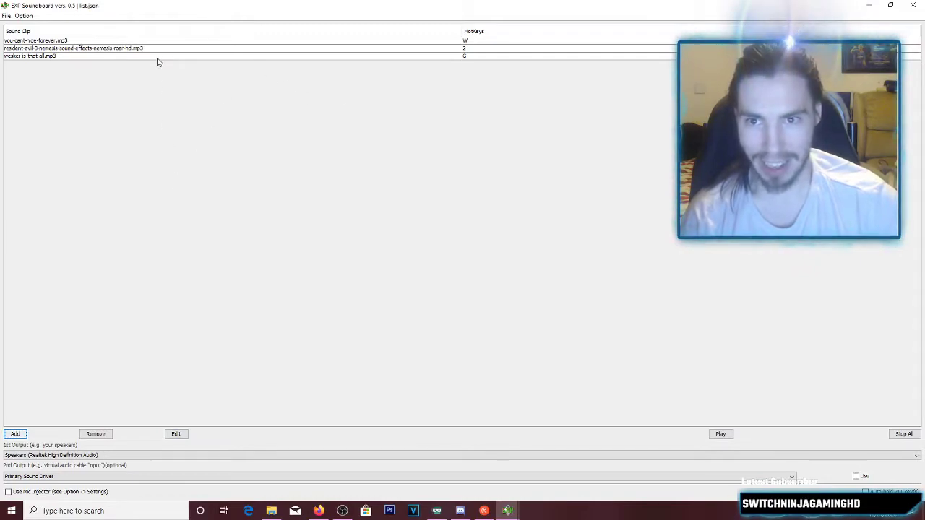
- Change the hotkey of the you-cant-hide-forever.mp3 clip to K
{"action": "left_click", "coordinate": [220, 41]}
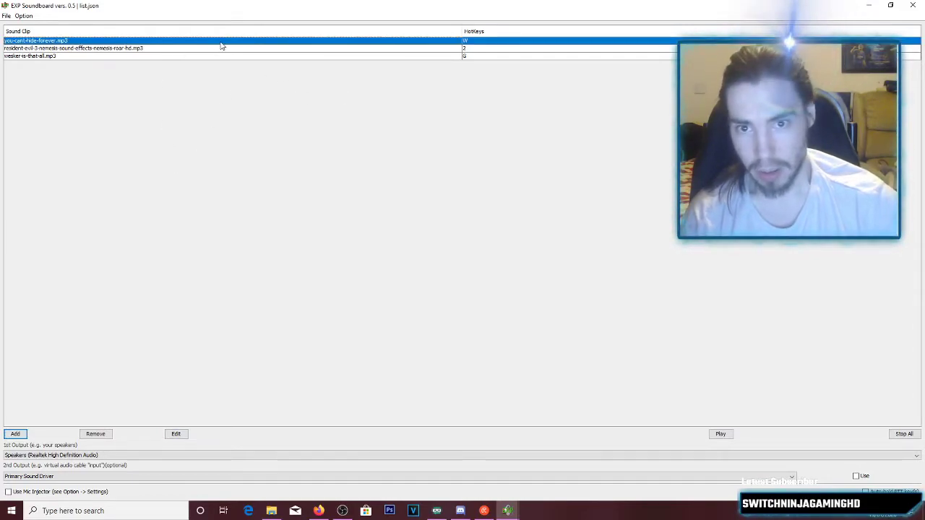
{"action": "left_click", "coordinate": [175, 433]}
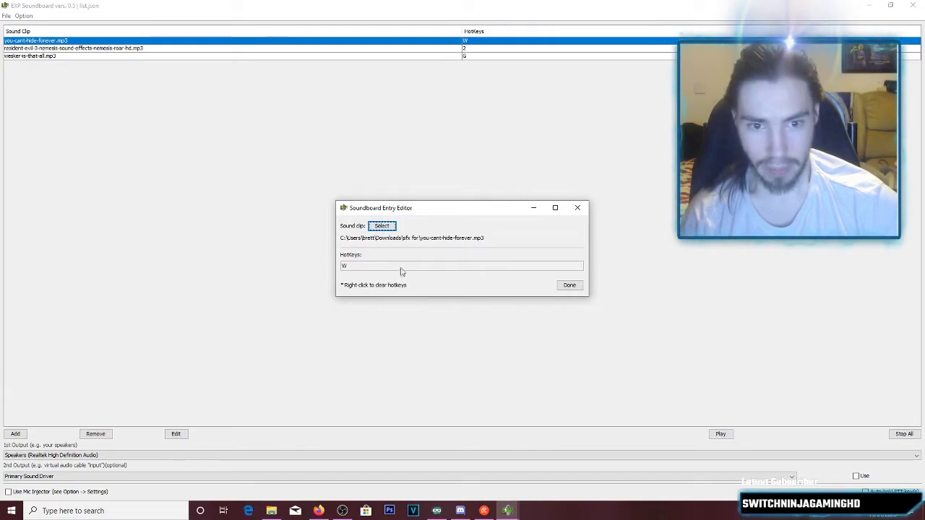
{"action": "left_click", "coordinate": [444, 273]}
{"action": "left_click", "coordinate": [443, 269]}
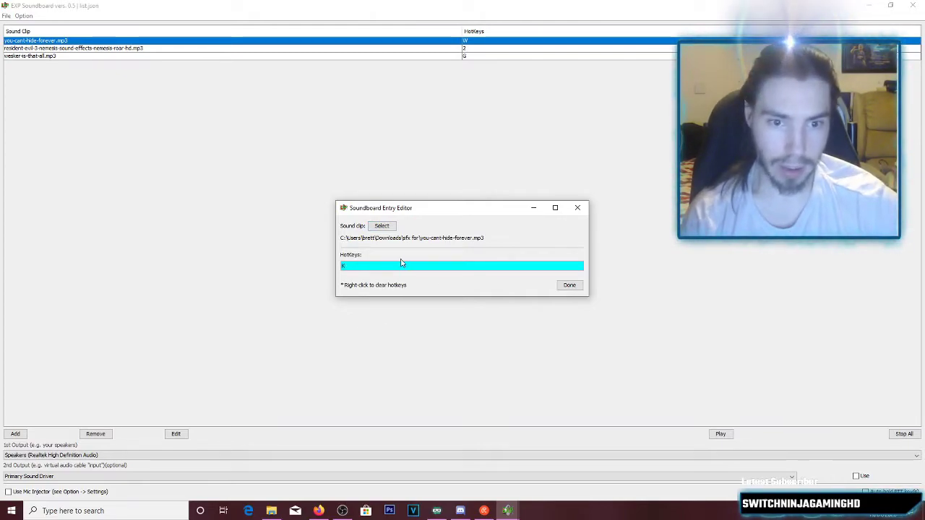
{"action": "left_click", "coordinate": [569, 285]}
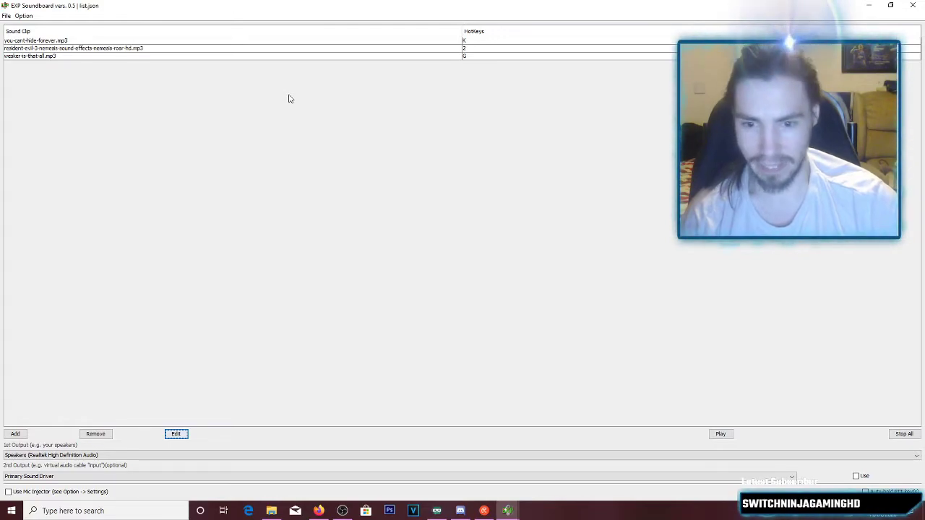
- View the Save As dialog for the soundboard list, then leave it without saving
{"action": "left_click", "coordinate": [6, 16]}
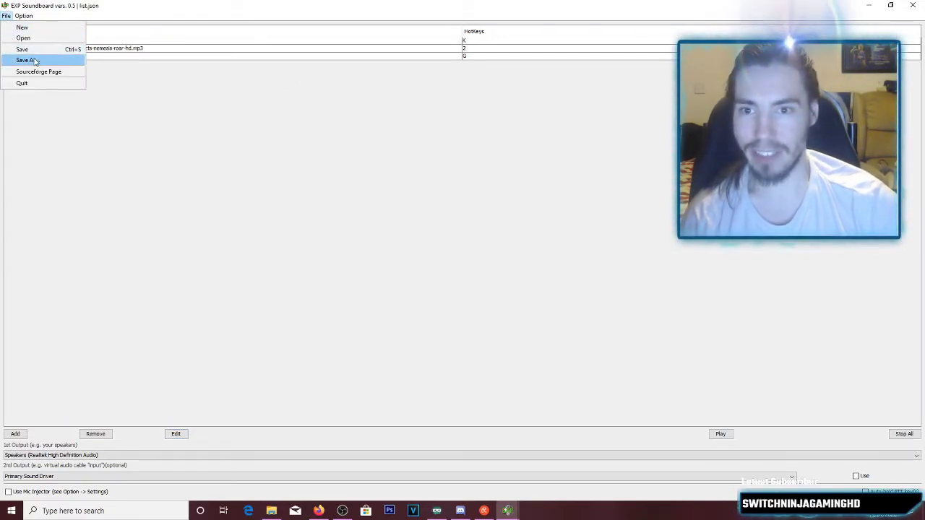
{"action": "left_click", "coordinate": [27, 60]}
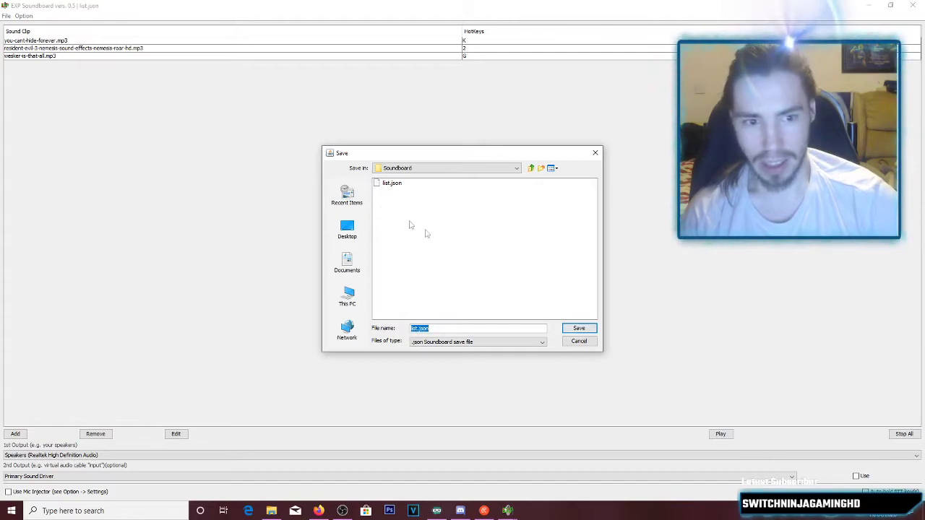
{"action": "left_click", "coordinate": [578, 343]}
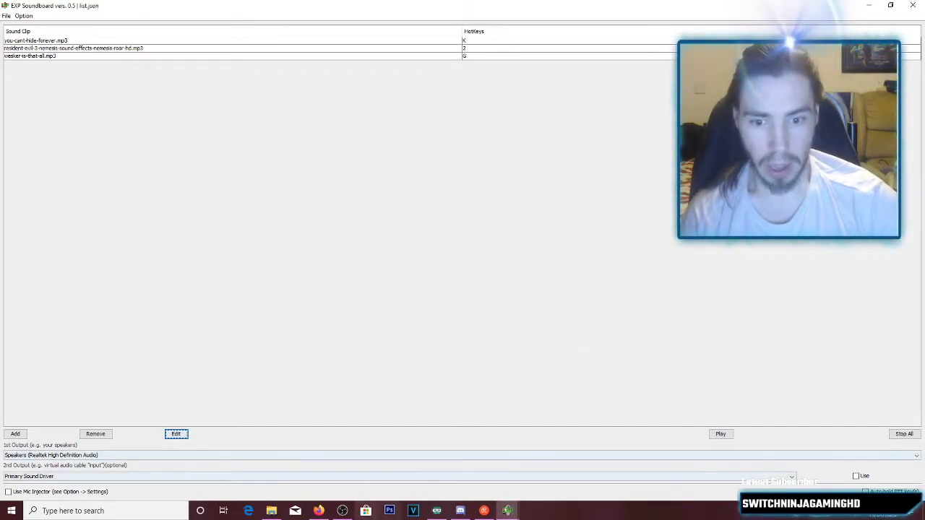
- Switch to the Myinstants Resident Evil results in Firefox, play the Nemesis Resident Evil 3 STARS sound and open its page
{"action": "left_click", "coordinate": [318, 510]}
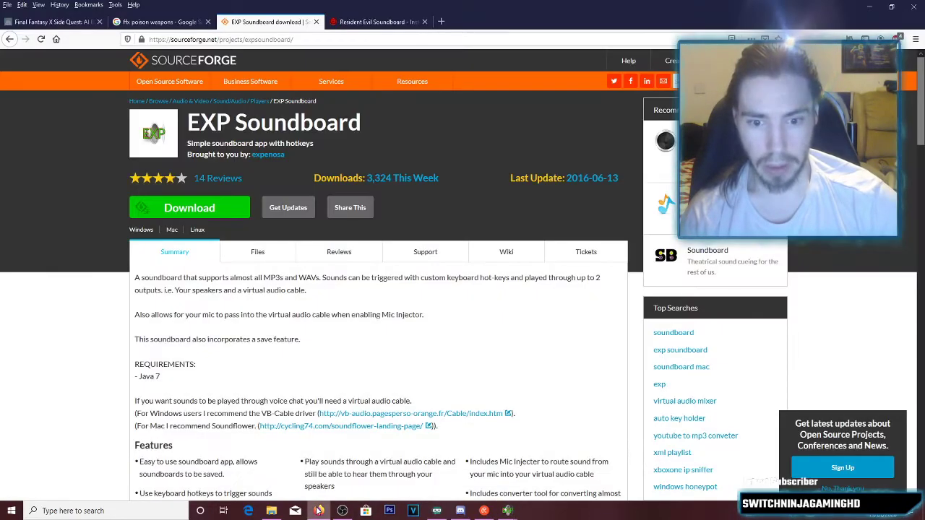
{"action": "left_click", "coordinate": [348, 22]}
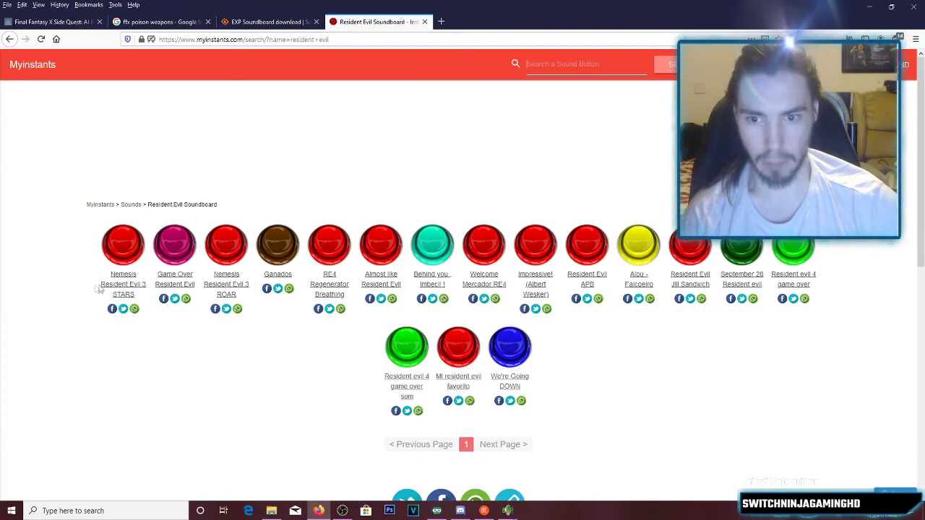
{"action": "left_click", "coordinate": [128, 253]}
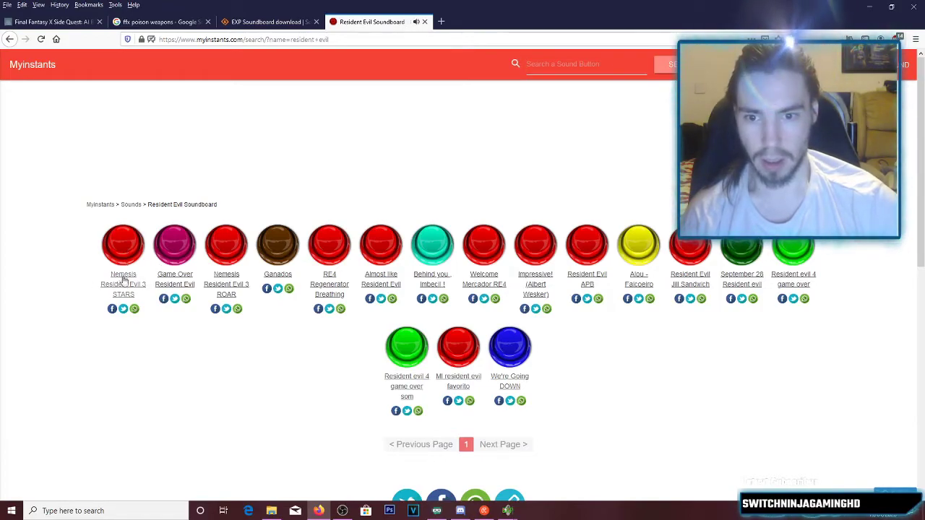
{"action": "left_click", "coordinate": [124, 280]}
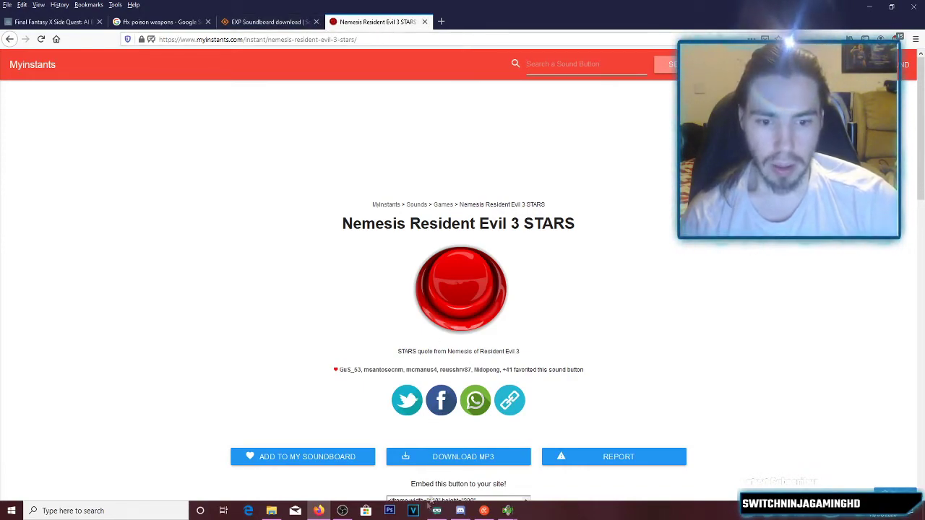
{"action": "left_click", "coordinate": [343, 511]}
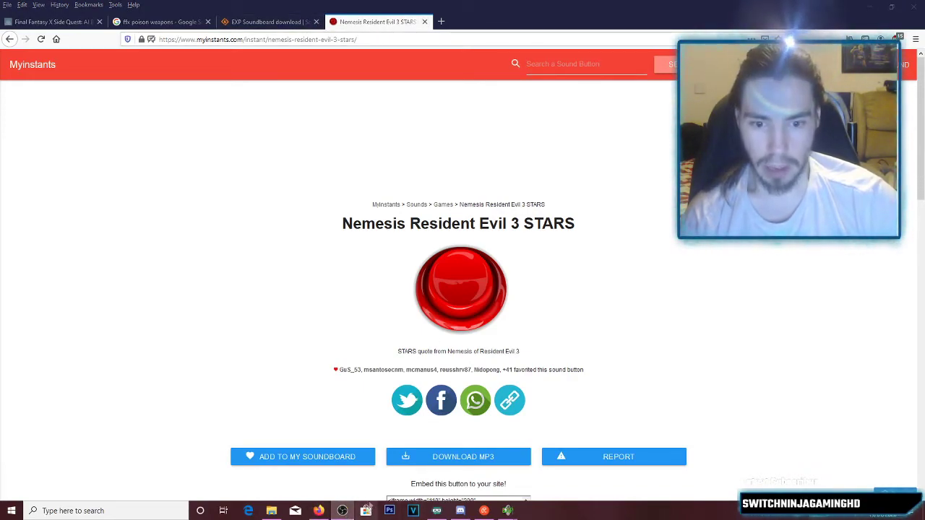